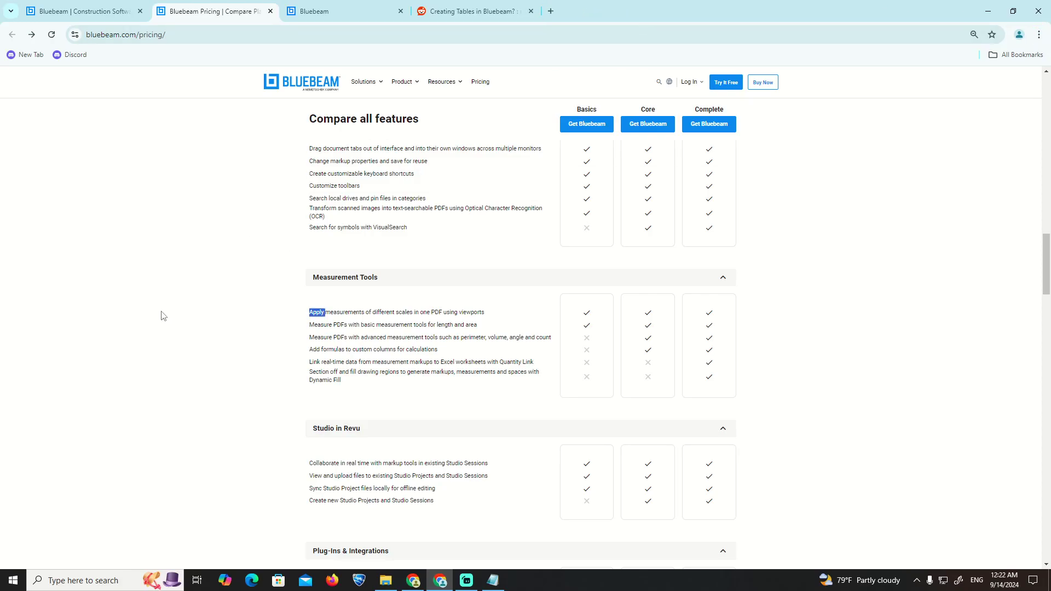
# Switch to the bluebeam.com homepage tab, showing its integrations and resources sections.
pyautogui.hotkey('ctrl', 'shift', 'Tab')
pyautogui.press('Tab')
pyautogui.press('F10')
pyautogui.press('Escape')
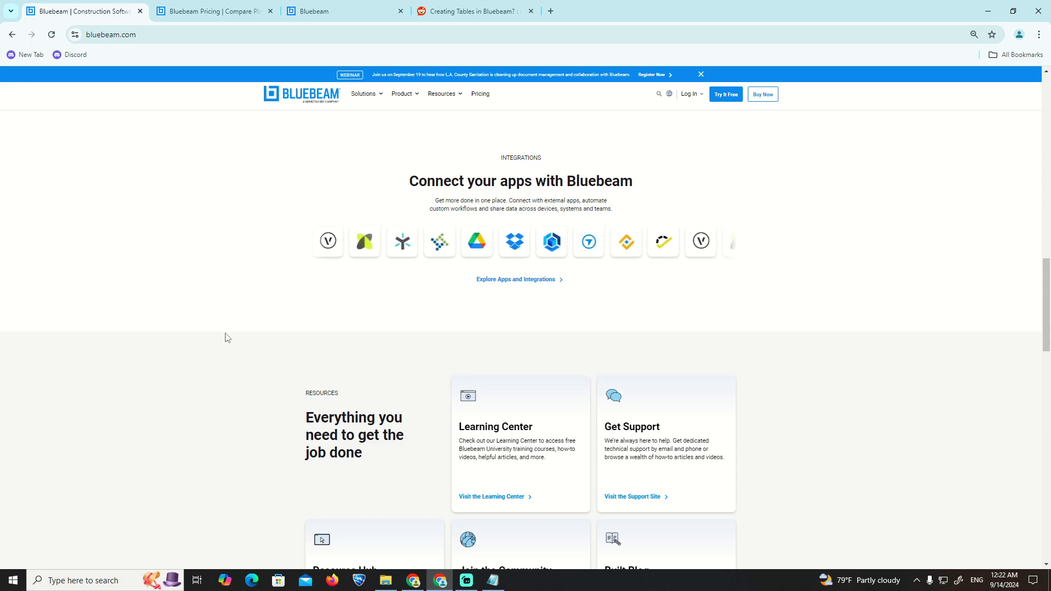
# Move past the pricing tab to the Reddit 'Creating Tables in Bluebeam?' thread and browse its comments.
pyautogui.hotkey('ctrl', 'Tab')
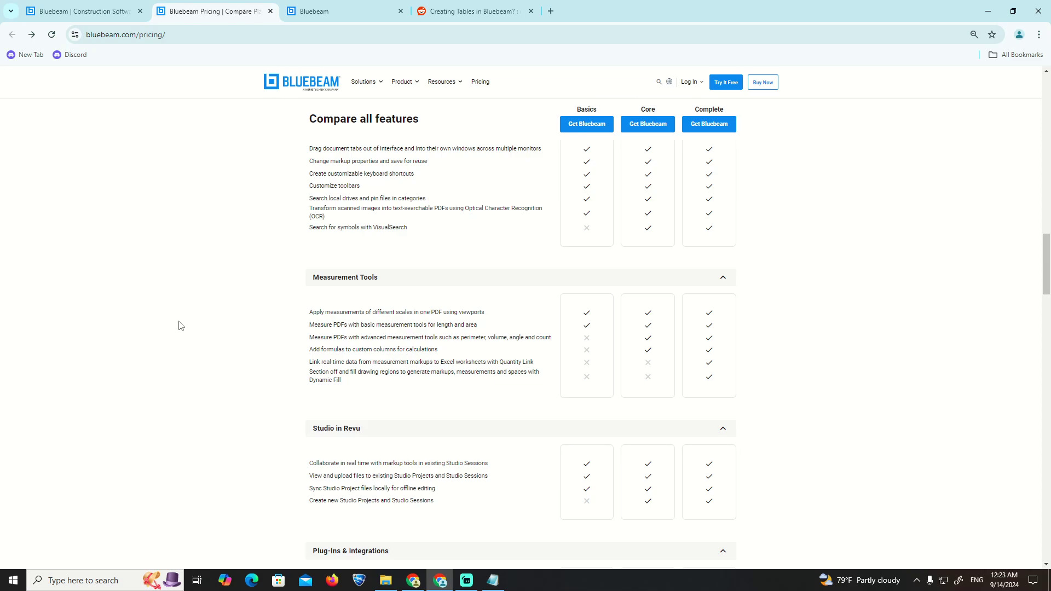
pyautogui.hotkey('ctrl', '4')
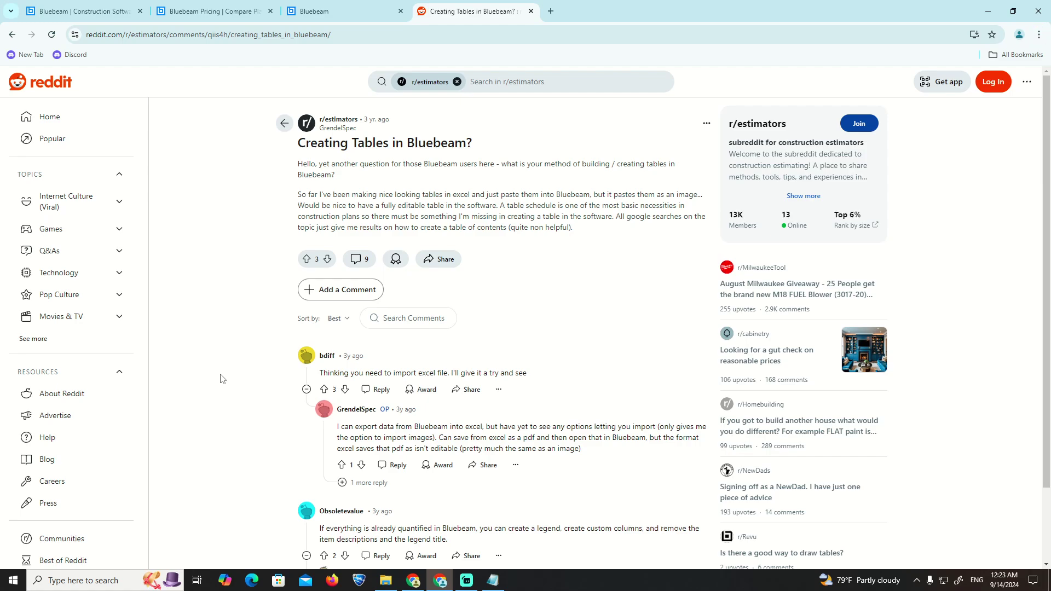
pyautogui.scroll(-1, 232, 390)
pyautogui.doubleClick(353, 451)
pyautogui.click(353, 451)
pyautogui.click(210, 397)
pyautogui.scroll(2, 209, 397)
pyautogui.tripleClick(373, 143)
pyautogui.click(374, 181)
pyautogui.scroll(-1, 374, 180)
# In Notepad, delete the trailing '...' from the appearance-settings step on line 5.
pyautogui.click(493, 581)
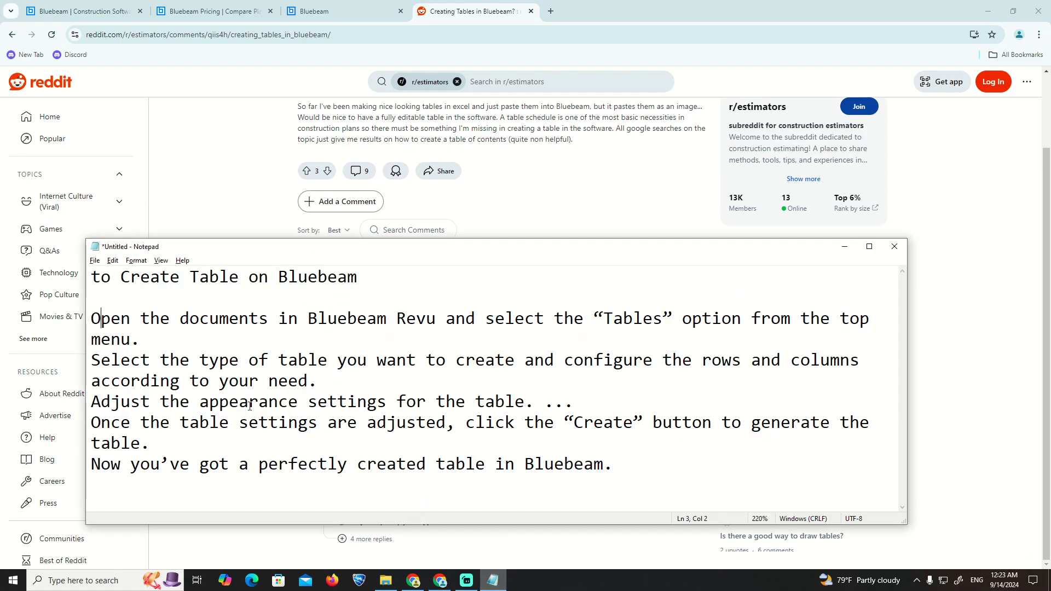
pyautogui.moveTo(93, 318); pyautogui.dragTo(880, 319)
pyautogui.click(243, 355)
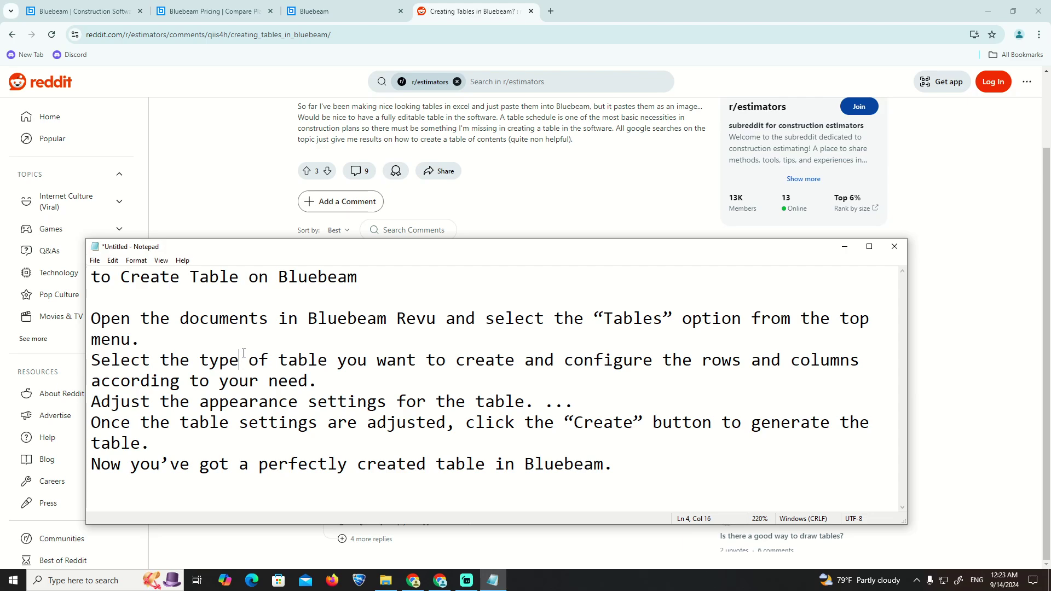
pyautogui.click(566, 400)
pyautogui.press('BackSpace')
pyautogui.press('BackSpace')
pyautogui.press('BackSpace')
# Review the table-type, rows-and-columns and appearance-settings steps by highlighting each line.
pyautogui.moveTo(207, 360); pyautogui.dragTo(869, 360)
pyautogui.click(493, 360)
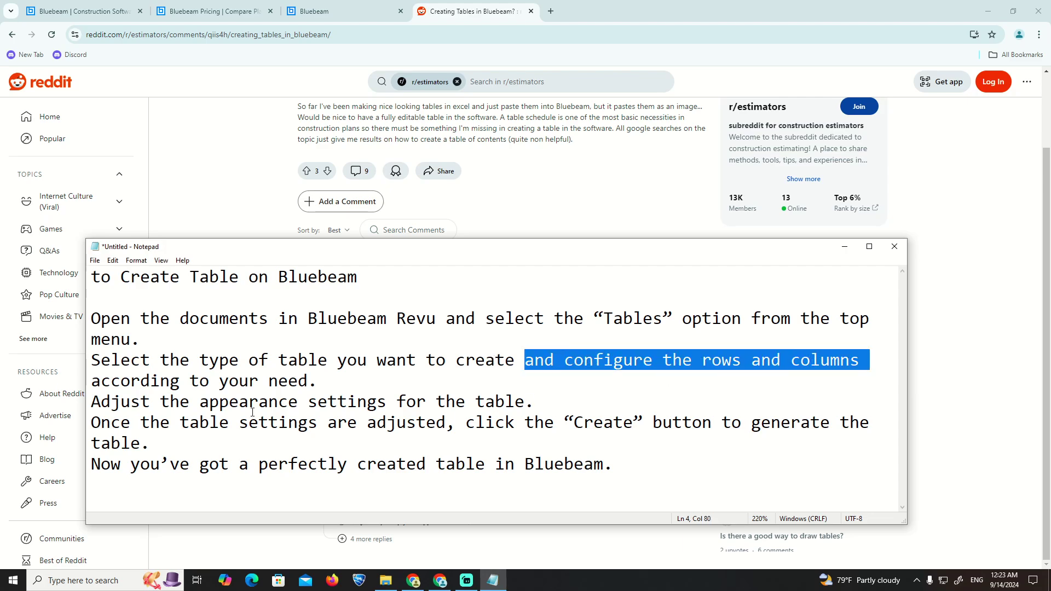
pyautogui.click(91, 379)
pyautogui.moveTo(92, 380); pyautogui.dragTo(316, 380)
pyautogui.click(319, 382)
pyautogui.moveTo(91, 402); pyautogui.dragTo(156, 402)
pyautogui.click(319, 381)
pyautogui.moveTo(91, 401); pyautogui.dragTo(534, 402)
pyautogui.click(536, 402)
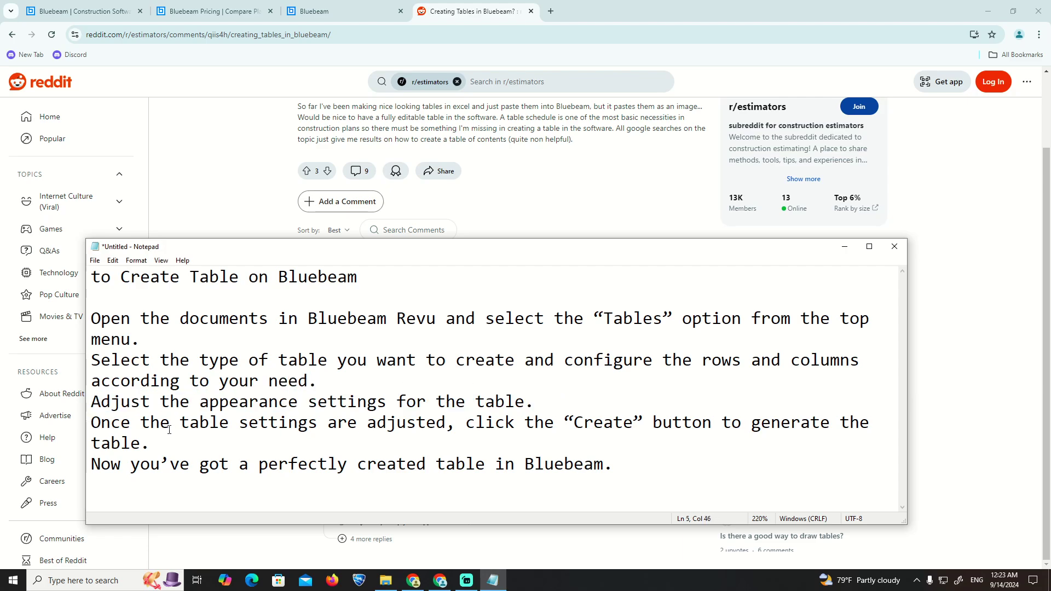
# Review the table-generation step and the guide's final sentence.
pyautogui.moveTo(91, 422)
pyautogui.mouseDown()
pyautogui.moveTo(871, 431)
pyautogui.moveTo(151, 444)
pyautogui.mouseUp()
pyautogui.moveTo(617, 464); pyautogui.dragTo(91, 464)
pyautogui.click(318, 360)
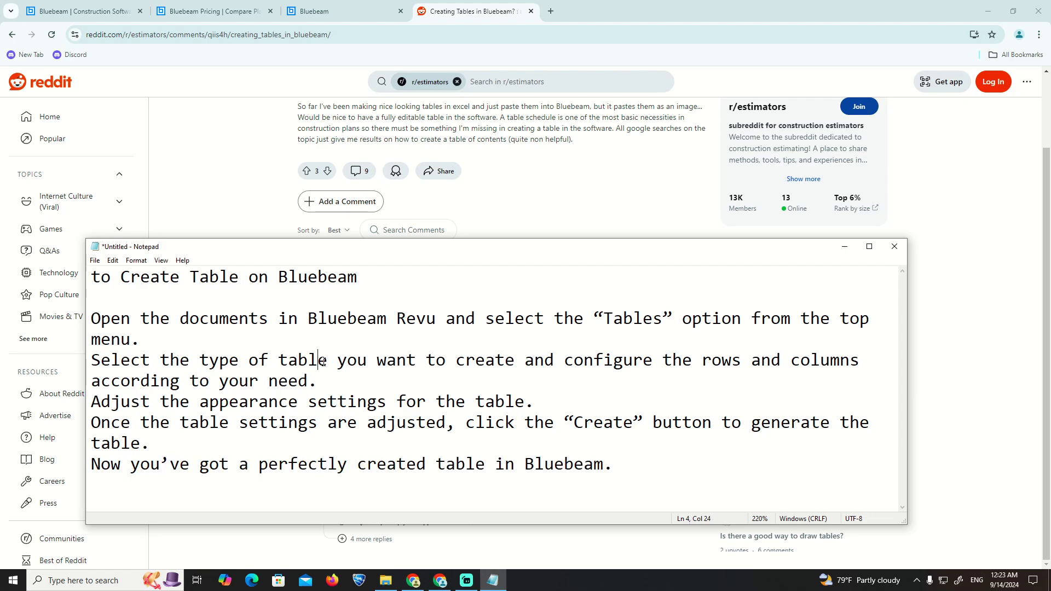